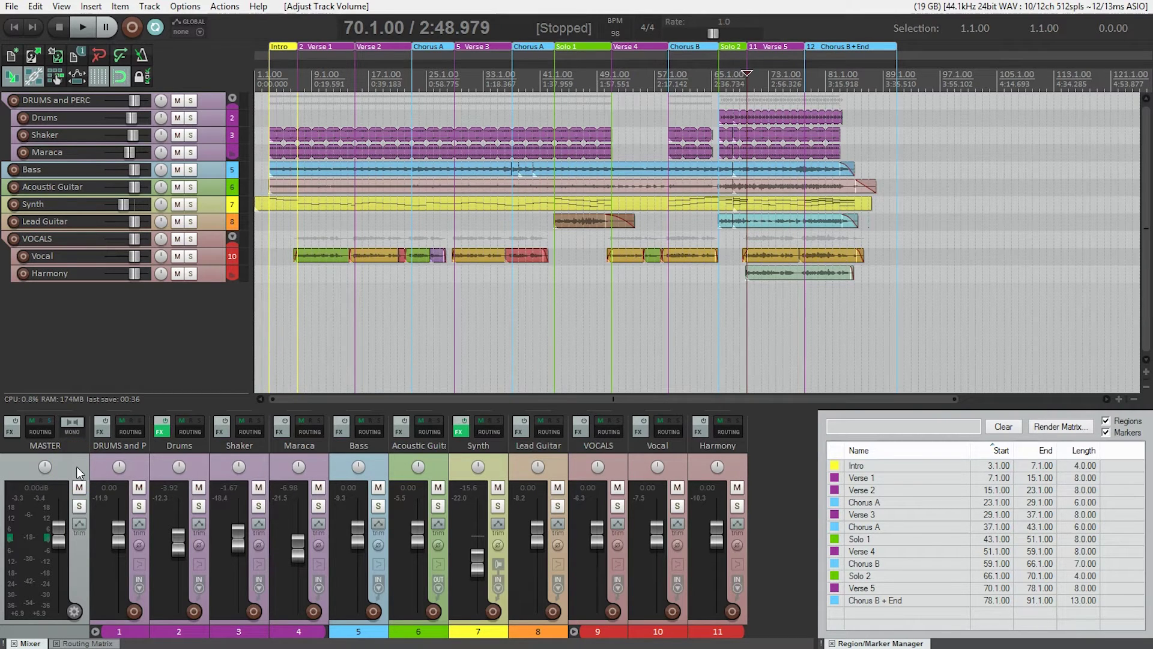
Play a short stretch from bar 70 and stop, showing a +0.7 dB master peak
{"action": "key", "text": "space"}
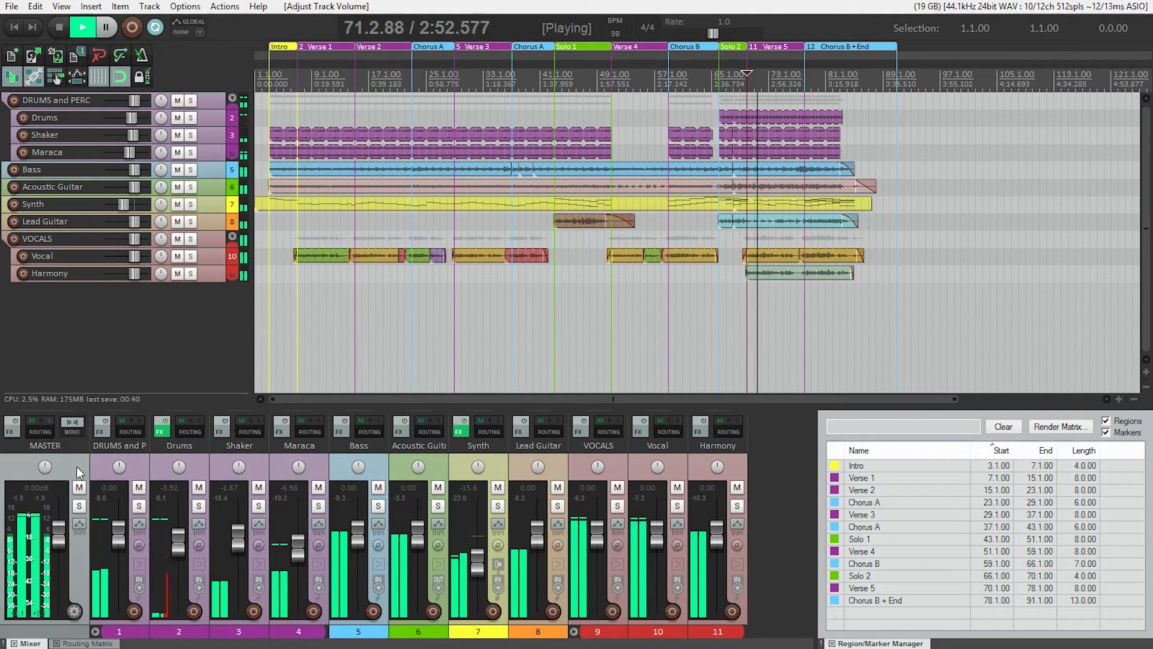
{"action": "key", "text": "space"}
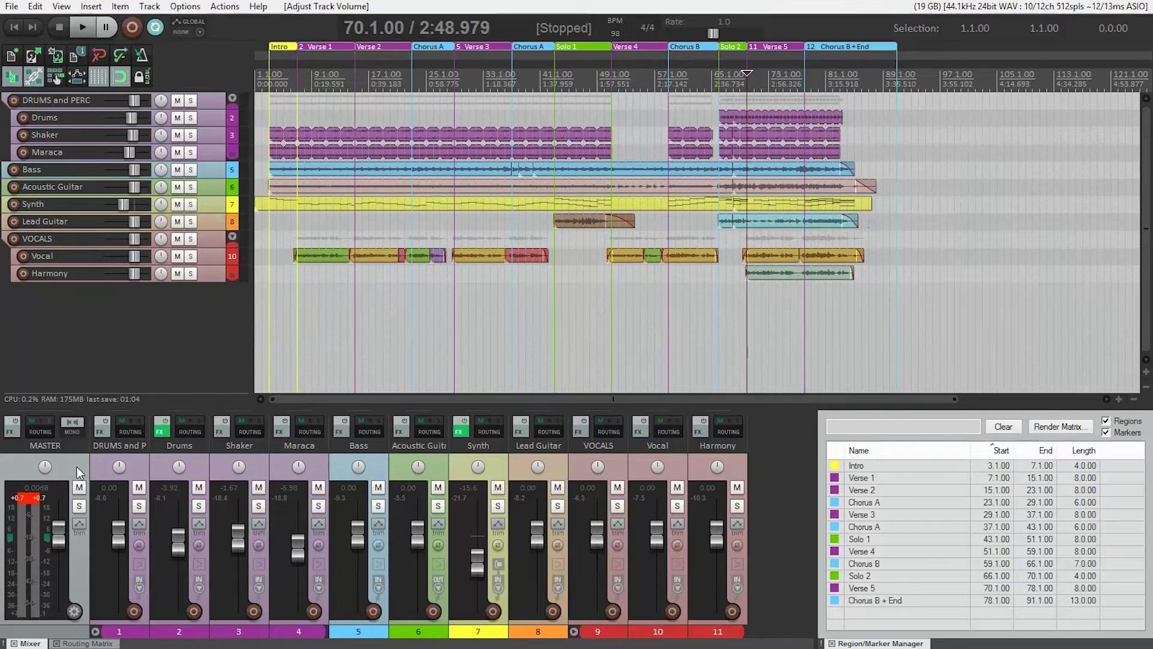
Reset the master meter's +0.7 dB clip readout back to 0.00 dB
{"action": "left_click", "coordinate": [36, 498]}
{"action": "left_click", "coordinate": [35, 497]}
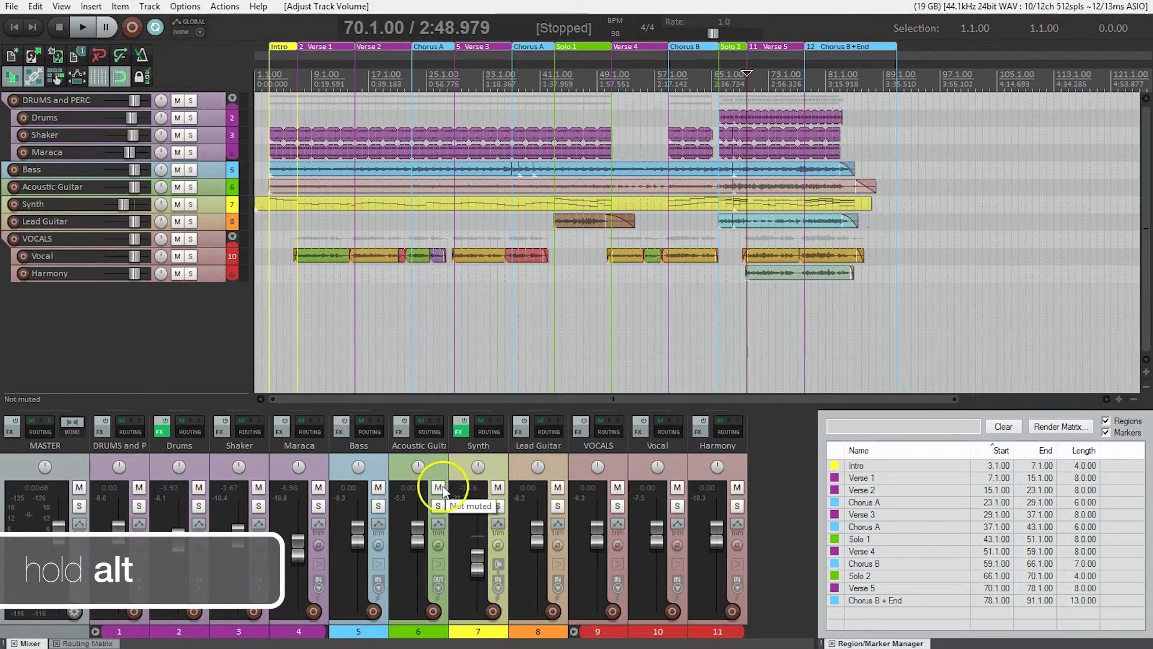
Mute all tracks except the Vocal, the VOCALS folder and the Acoustic Guitar
{"action": "left_click", "coordinate": [679, 489], "text": "alt"}
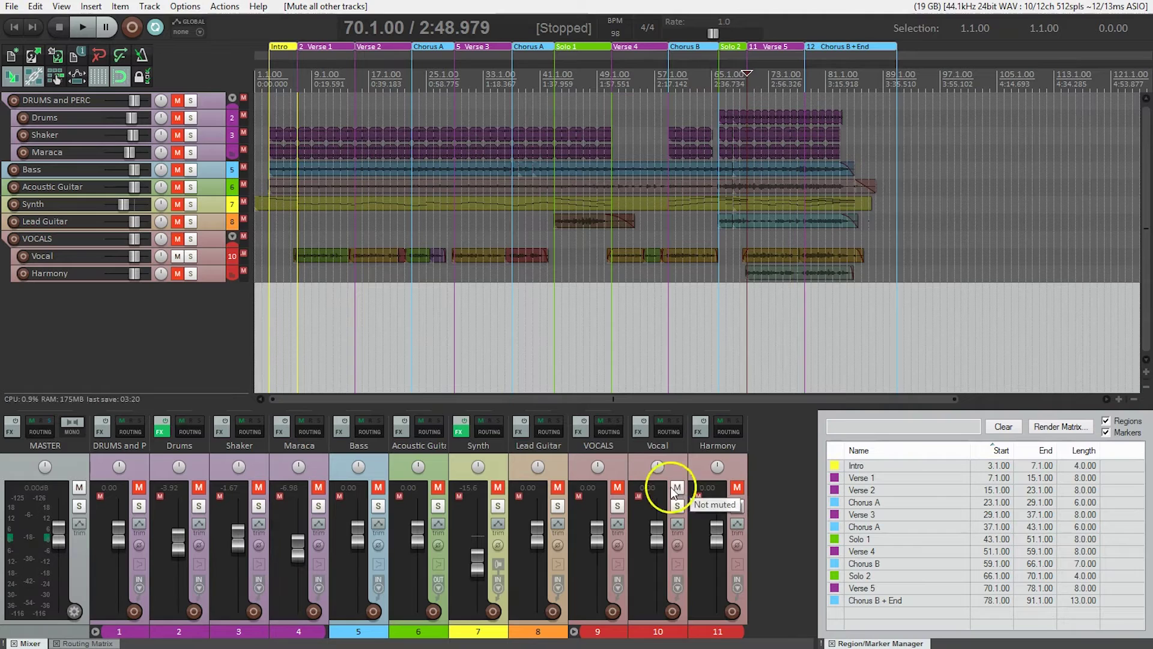
{"action": "left_click", "coordinate": [617, 489]}
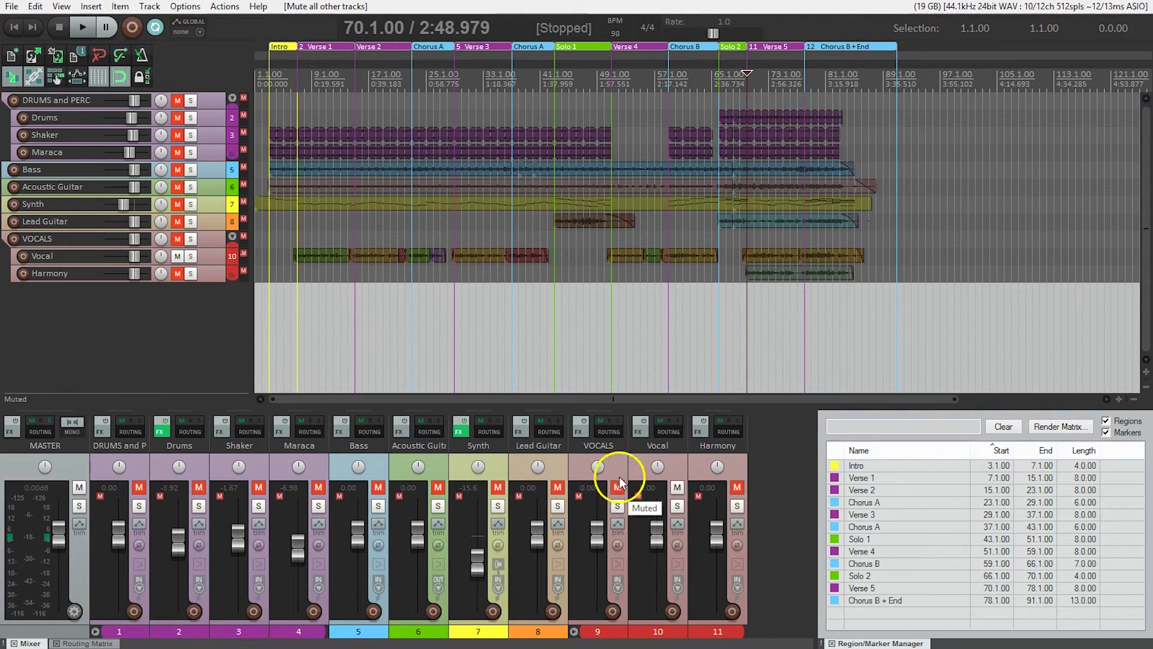
{"action": "left_click", "coordinate": [618, 488]}
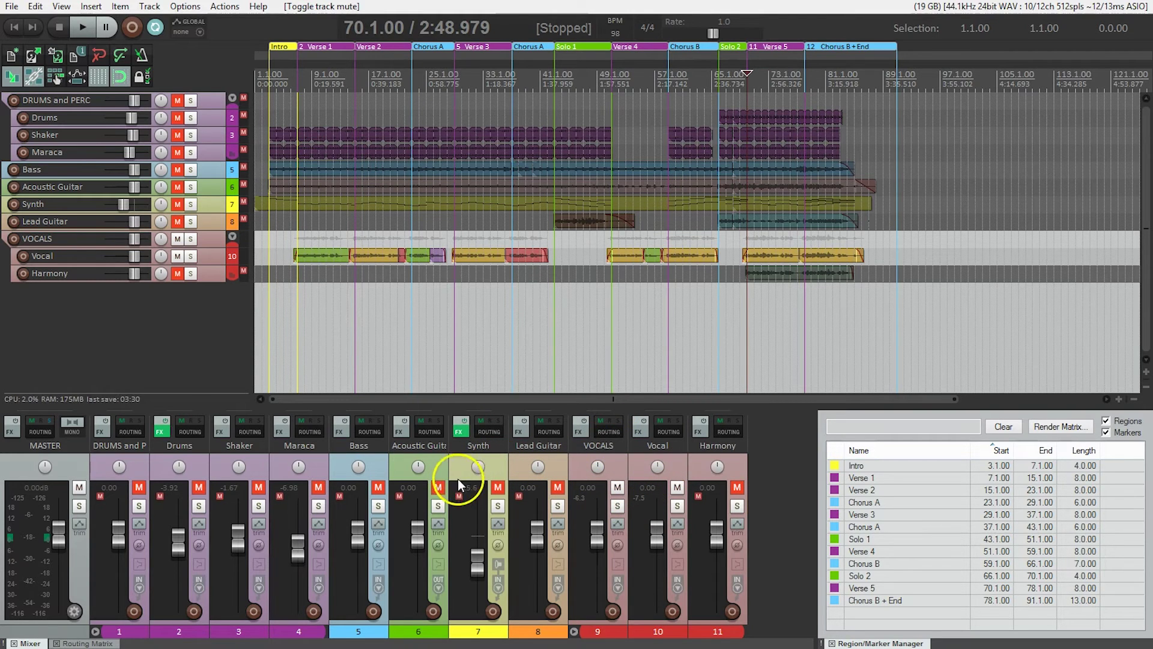
{"action": "left_click", "coordinate": [439, 487]}
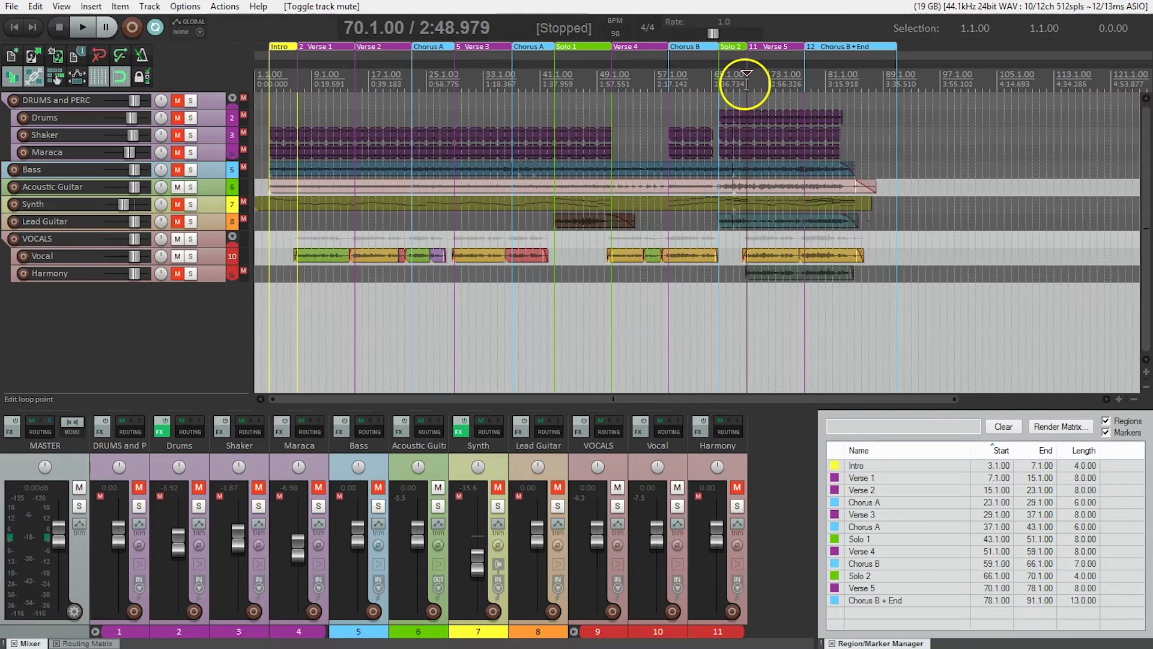
Select Verse 5, bars 70.1.00 to 78.1.00, in the ruler as the loop range
{"action": "left_click_drag", "start_coordinate": [747, 76], "coordinate": [804, 83]}
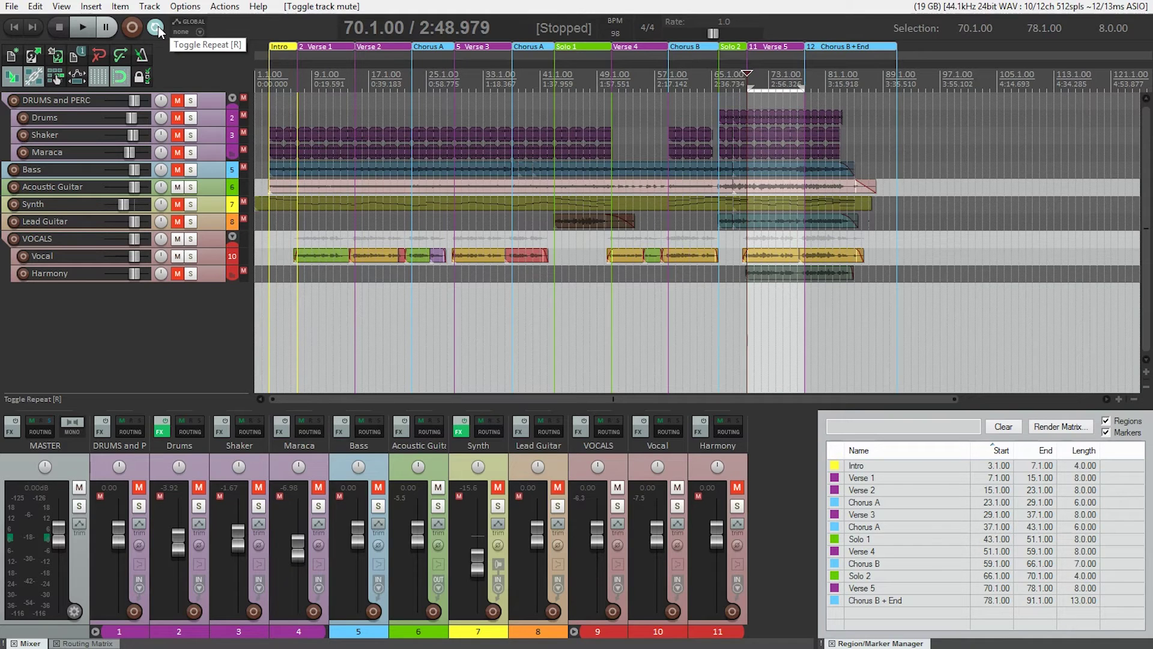
Play the Verse 5 loop and lower the Acoustic Guitar fader to -3.92 dB
{"action": "key", "text": "space"}
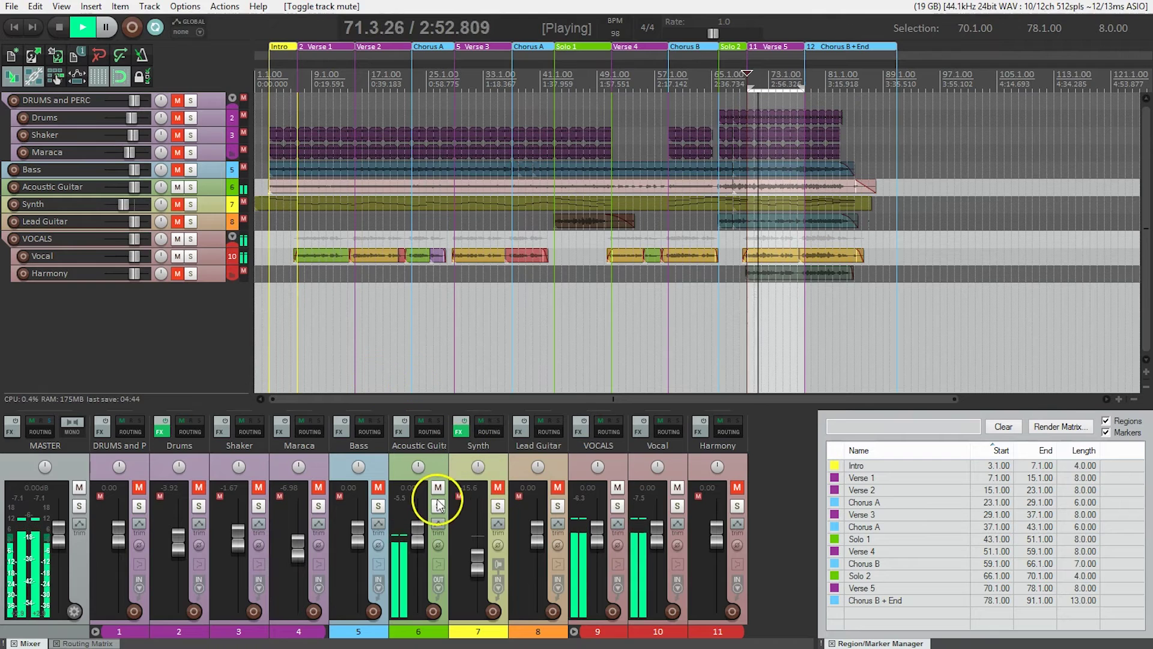
{"action": "mouse_move", "coordinate": [424, 538]}
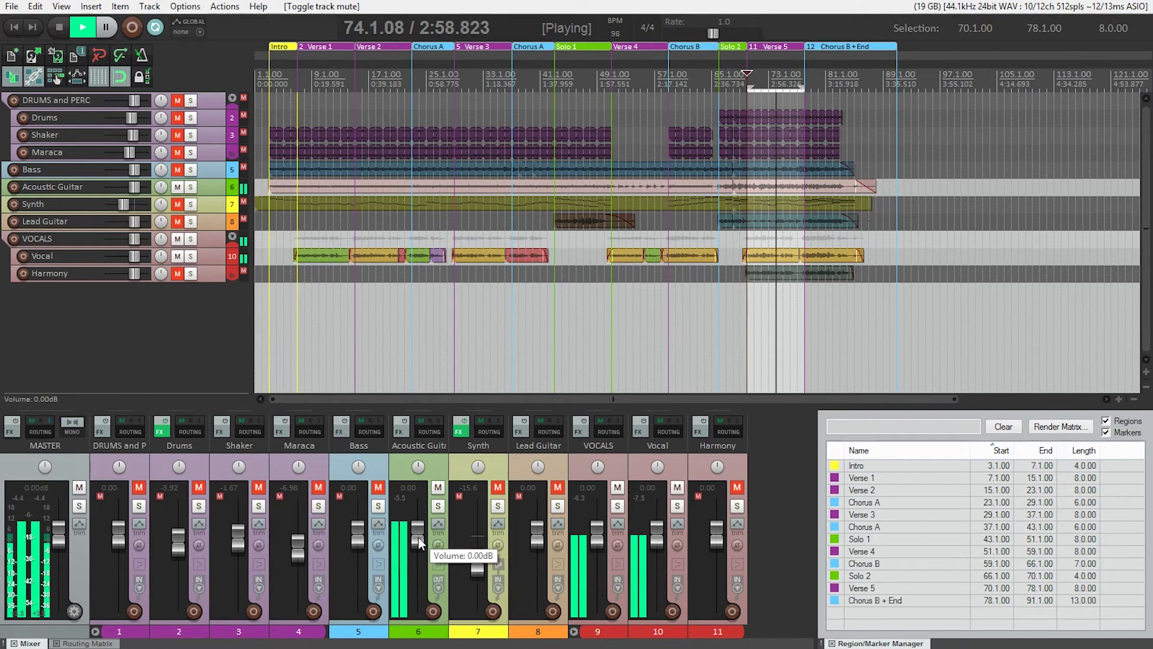
{"action": "left_click_drag", "start_coordinate": [418, 543], "coordinate": [417, 546]}
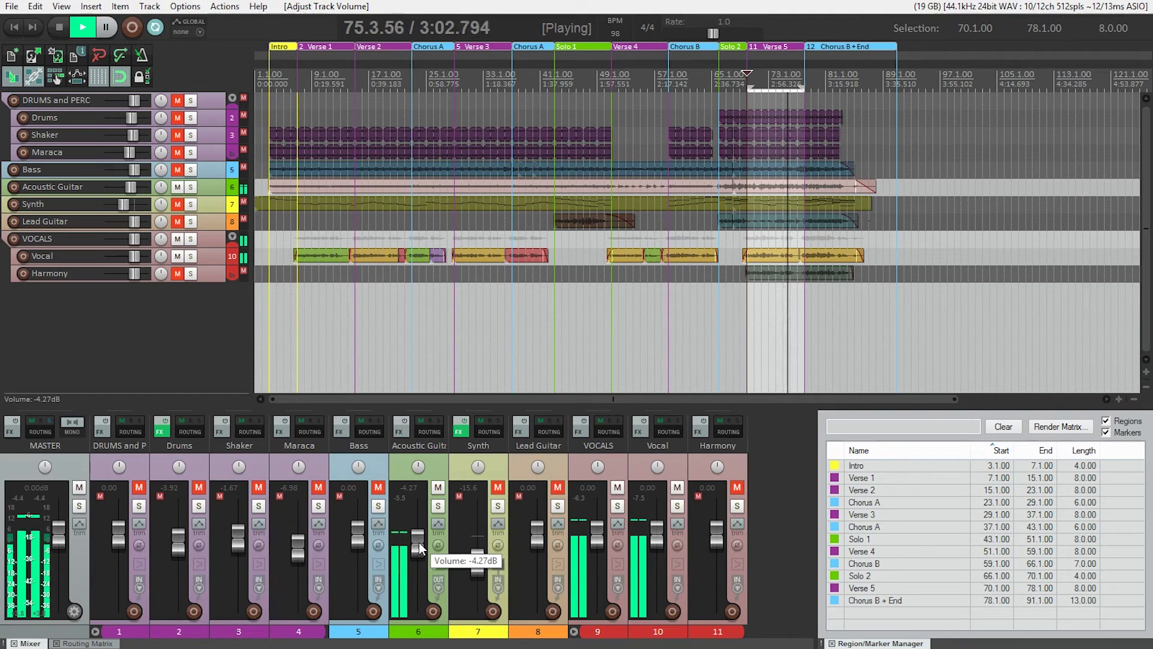
{"action": "scroll", "coordinate": [420, 543], "scroll_direction": "up", "scroll_amount": 2}
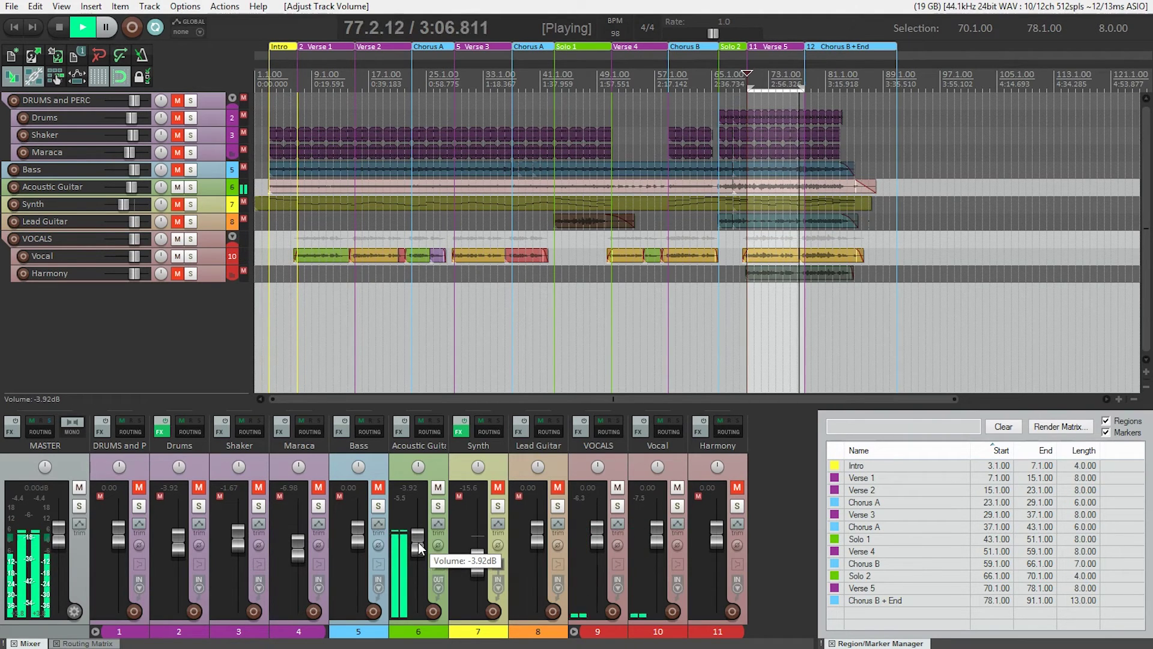
Unmute the Bass and bring its fader down to -7.35 dB
{"action": "left_click", "coordinate": [397, 510]}
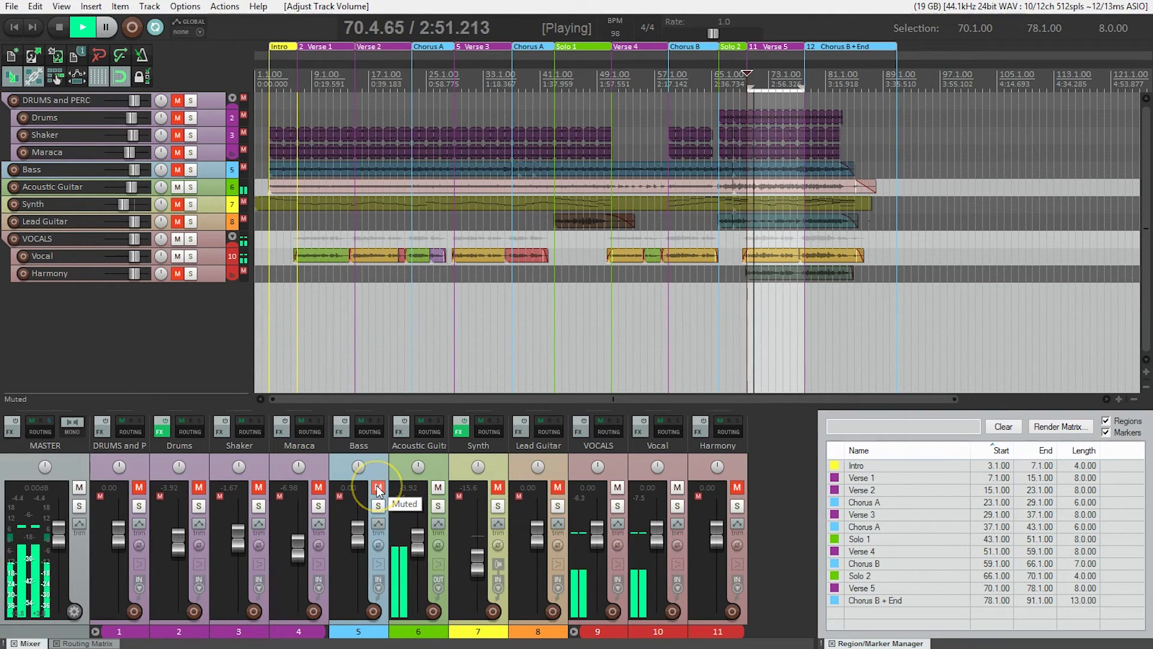
{"action": "left_click", "coordinate": [378, 488]}
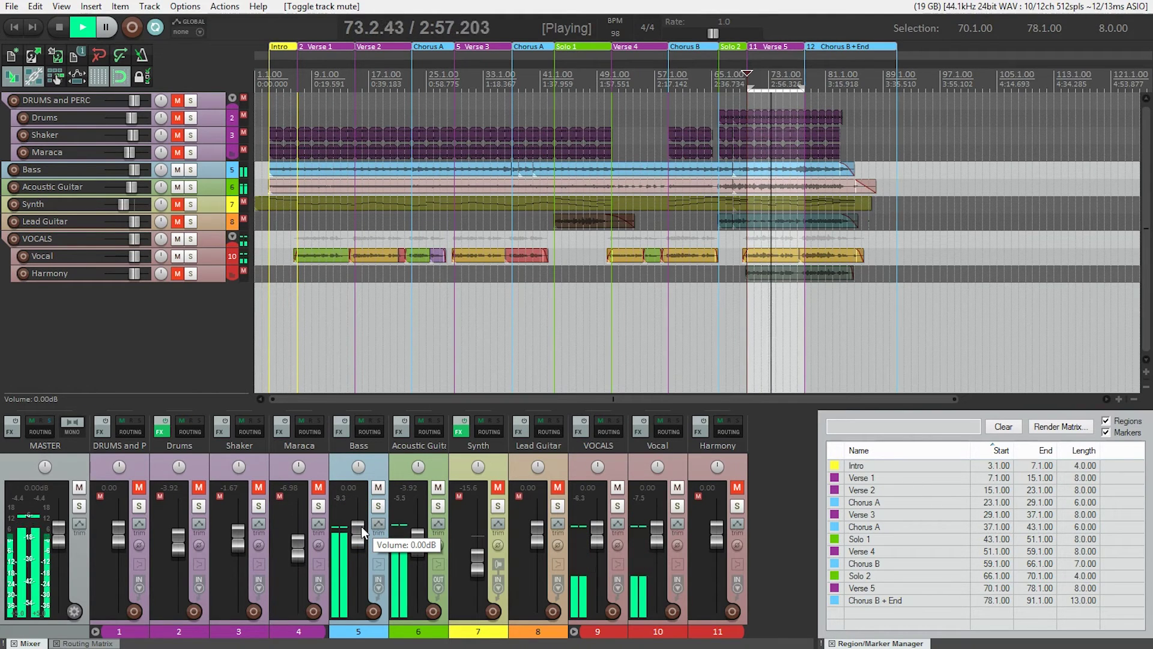
{"action": "left_click_drag", "start_coordinate": [362, 526], "coordinate": [359, 539]}
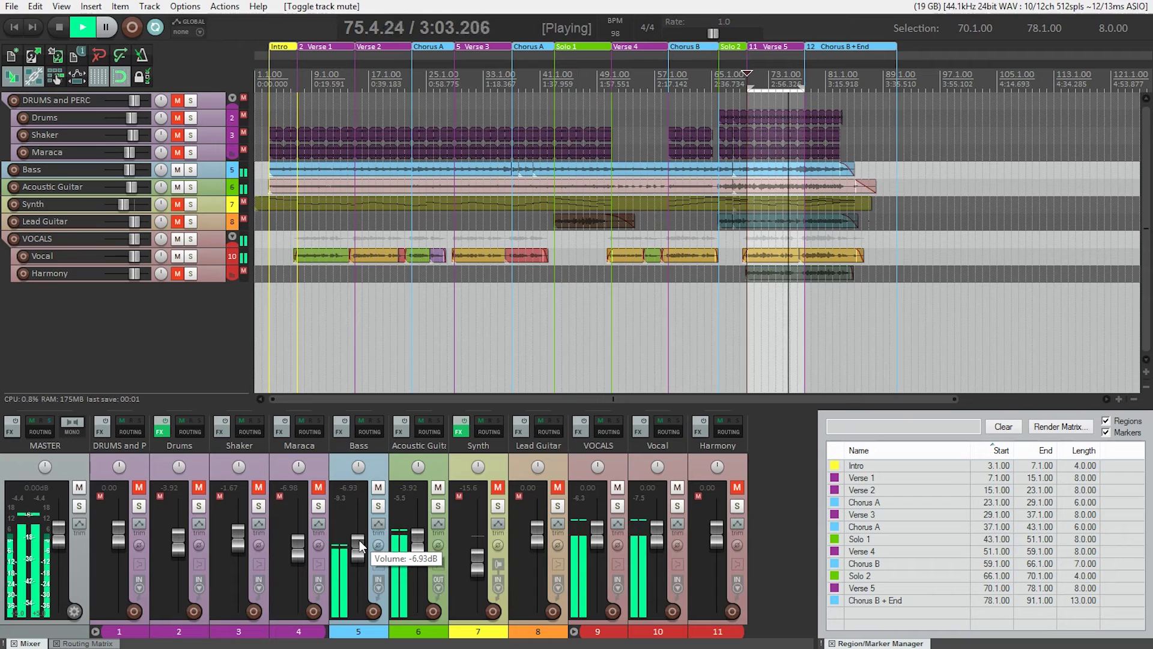
{"action": "left_click_drag", "start_coordinate": [359, 540], "coordinate": [359, 541]}
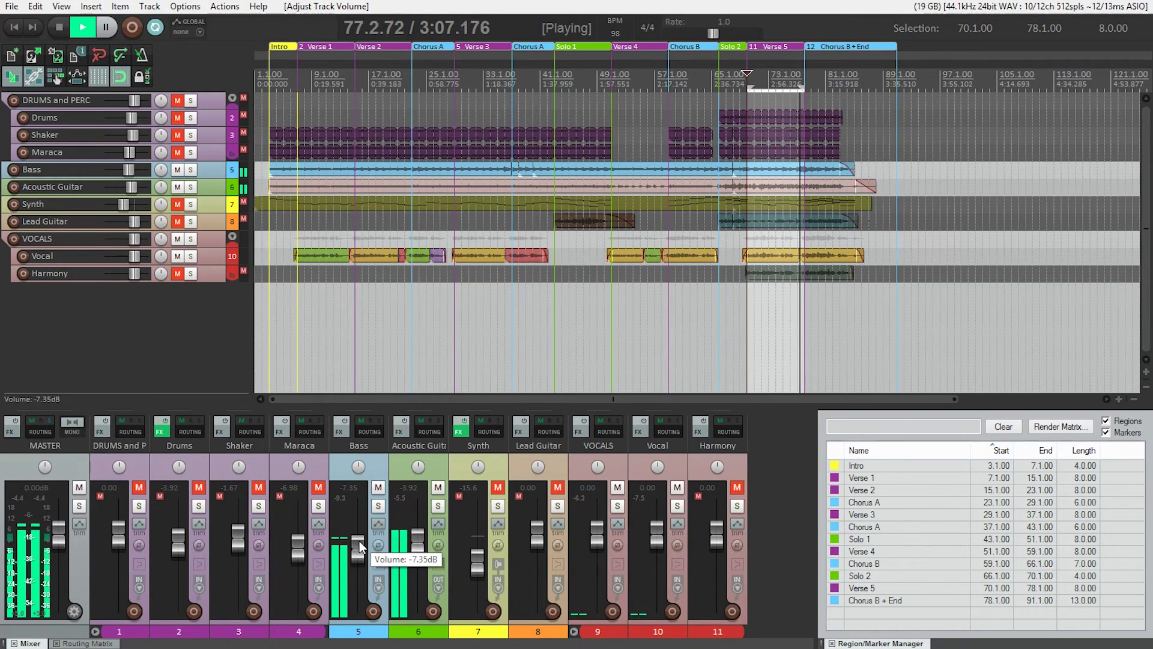
Unmute Drums, the DRUMS and PERC folder, Shaker and Maraca at -9.36, -3.14 and -9.41 dB
{"action": "left_click", "coordinate": [200, 487]}
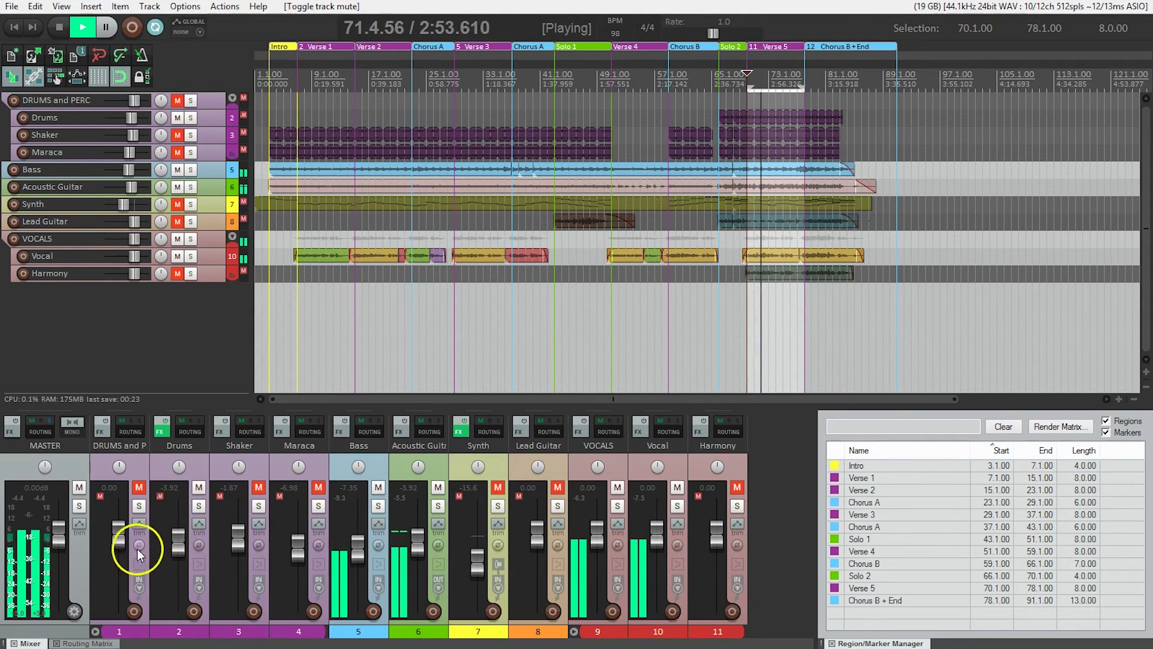
{"action": "left_click", "coordinate": [139, 488]}
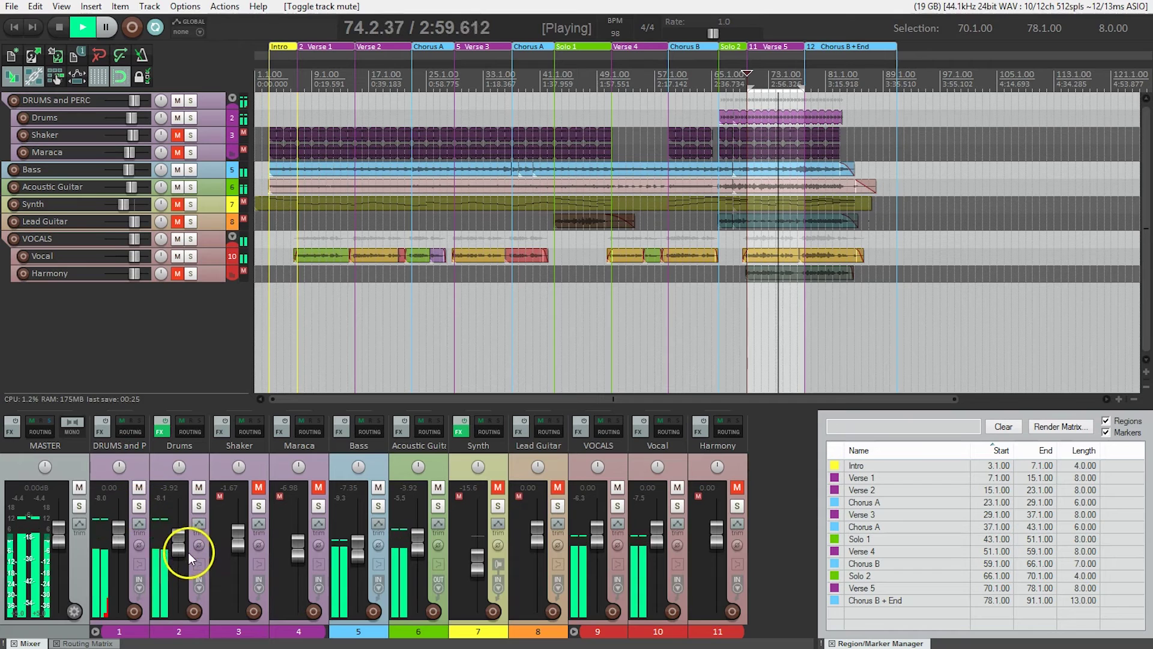
{"action": "left_click_drag", "start_coordinate": [182, 546], "coordinate": [297, 556]}
{"action": "left_click", "coordinate": [259, 488]}
{"action": "left_click", "coordinate": [318, 487]}
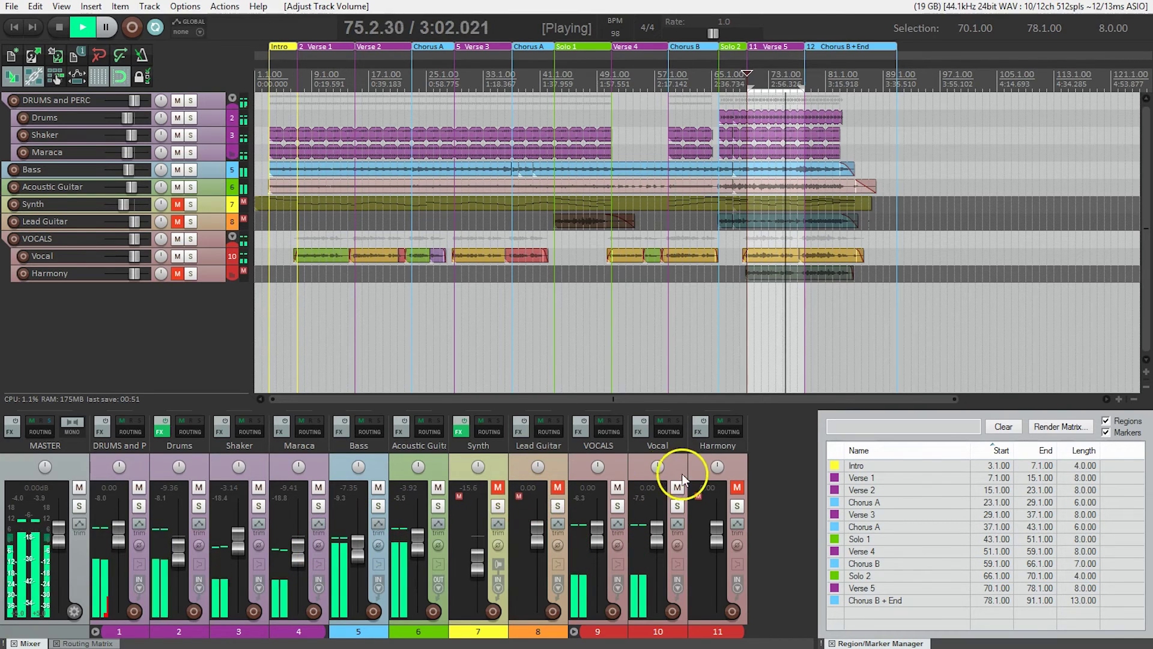
Unmute the Harmony at -8.92 dB and the Synth at -18.2 dB
{"action": "left_click", "coordinate": [737, 488]}
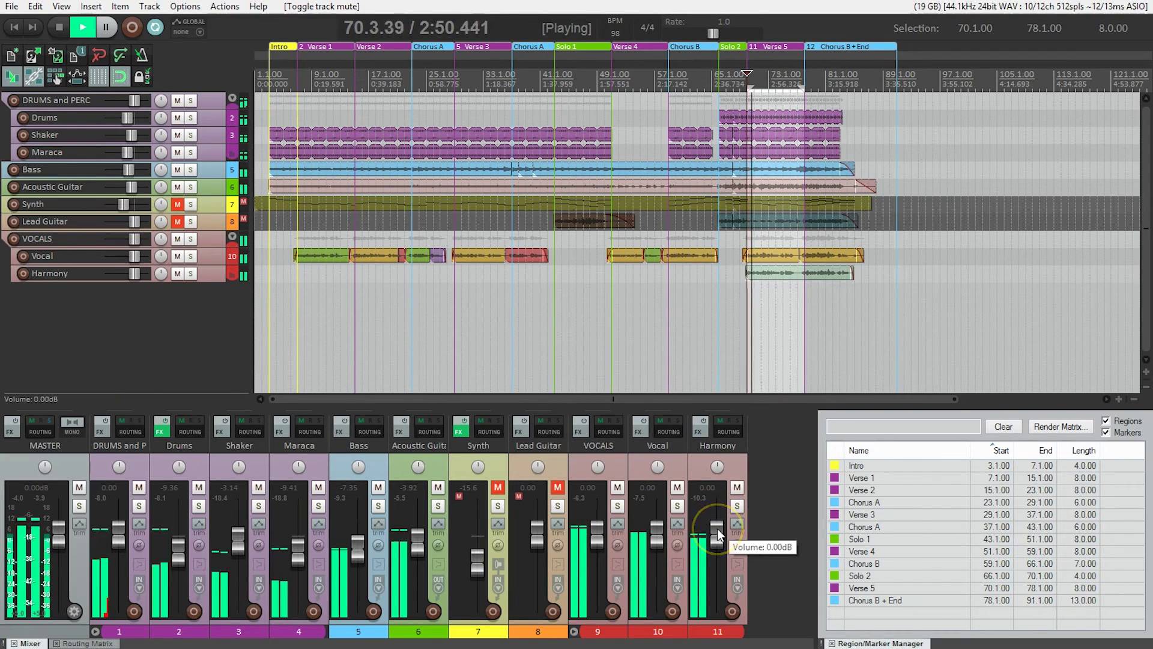
{"action": "left_click_drag", "start_coordinate": [717, 527], "coordinate": [715, 552]}
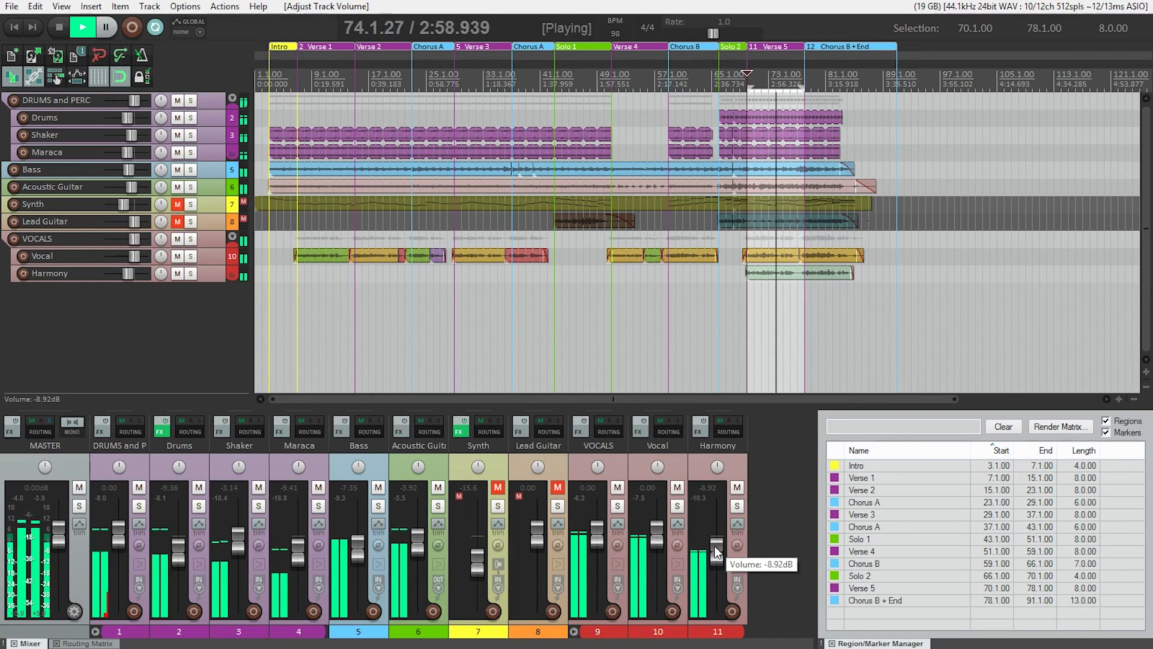
{"action": "left_click", "coordinate": [494, 488]}
{"action": "left_click", "coordinate": [476, 558]}
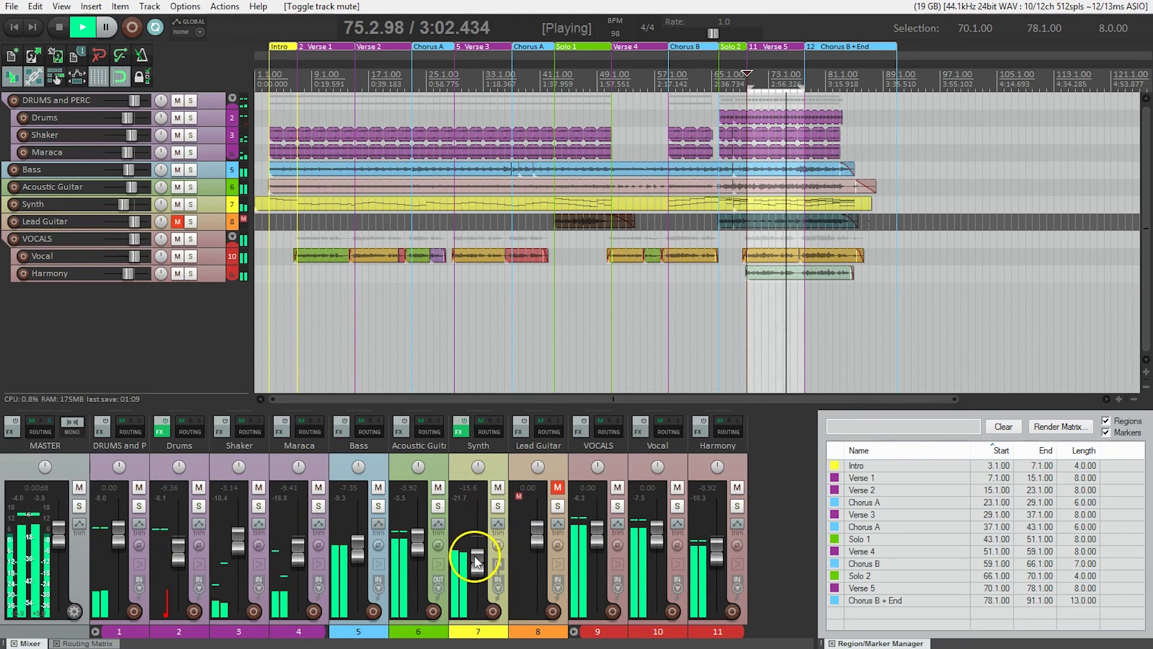
{"action": "left_click_drag", "start_coordinate": [475, 558], "coordinate": [477, 560]}
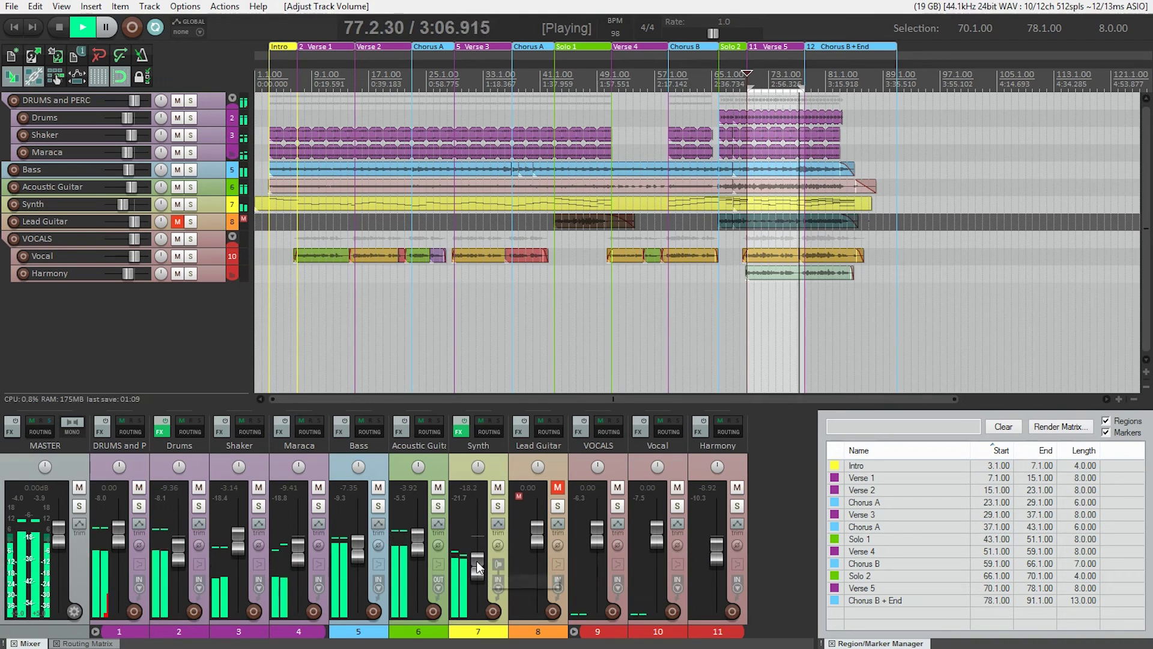
Unmute the Lead Guitar and ease its fader down to -2.46 dB
{"action": "left_click", "coordinate": [558, 488]}
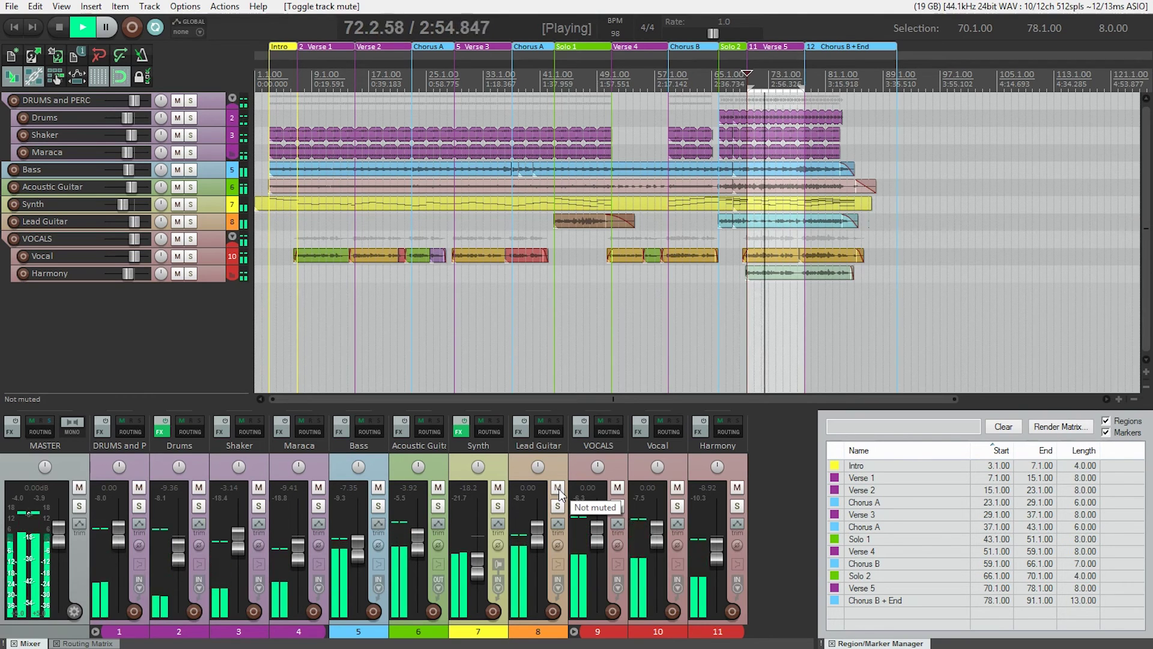
{"action": "left_click", "coordinate": [540, 521]}
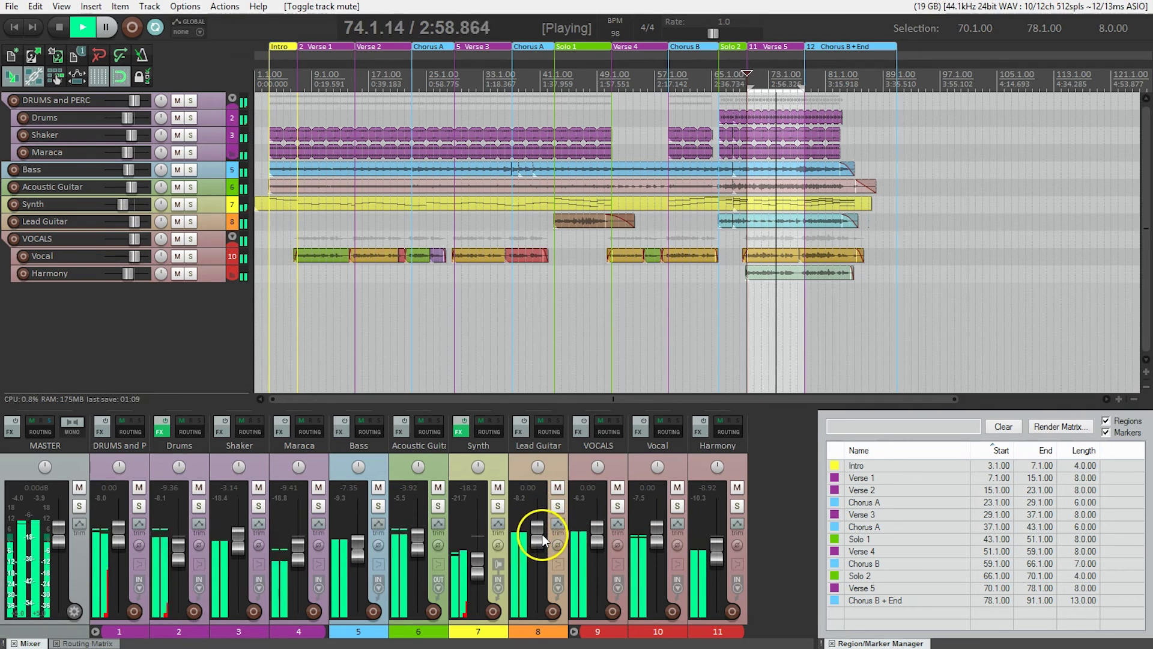
{"action": "mouse_move", "coordinate": [538, 534]}
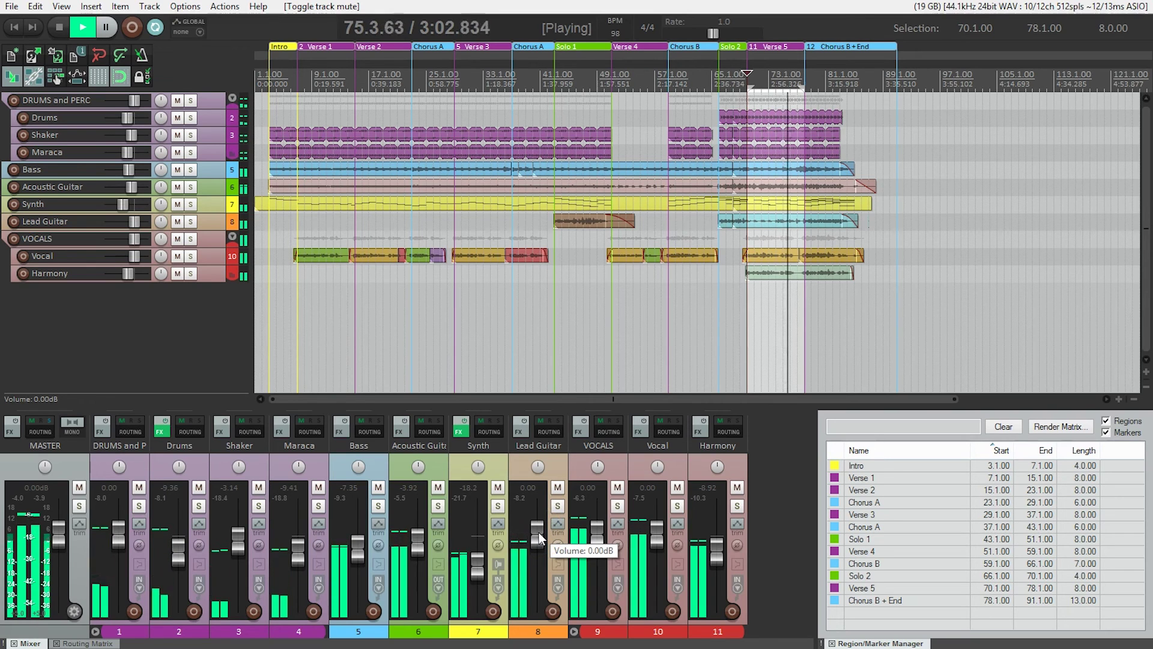
{"action": "left_click_drag", "start_coordinate": [539, 532], "coordinate": [539, 537]}
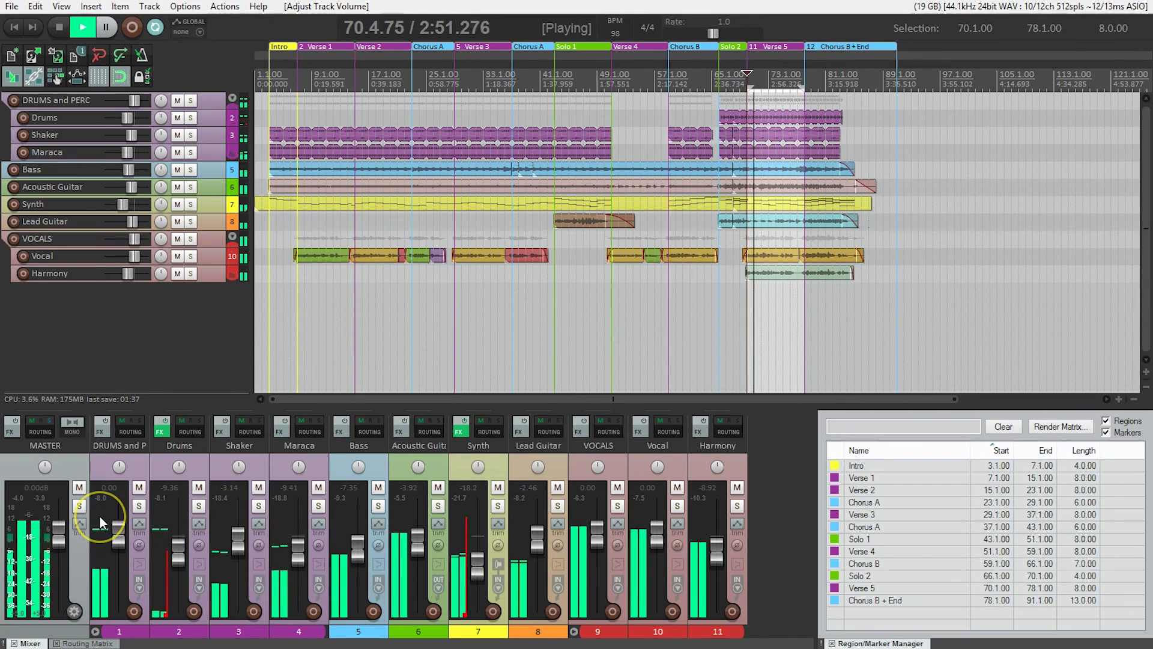
Stop Verse 5 playback with the master peaking around -4 dB, clear of clipping
{"action": "key", "text": "space"}
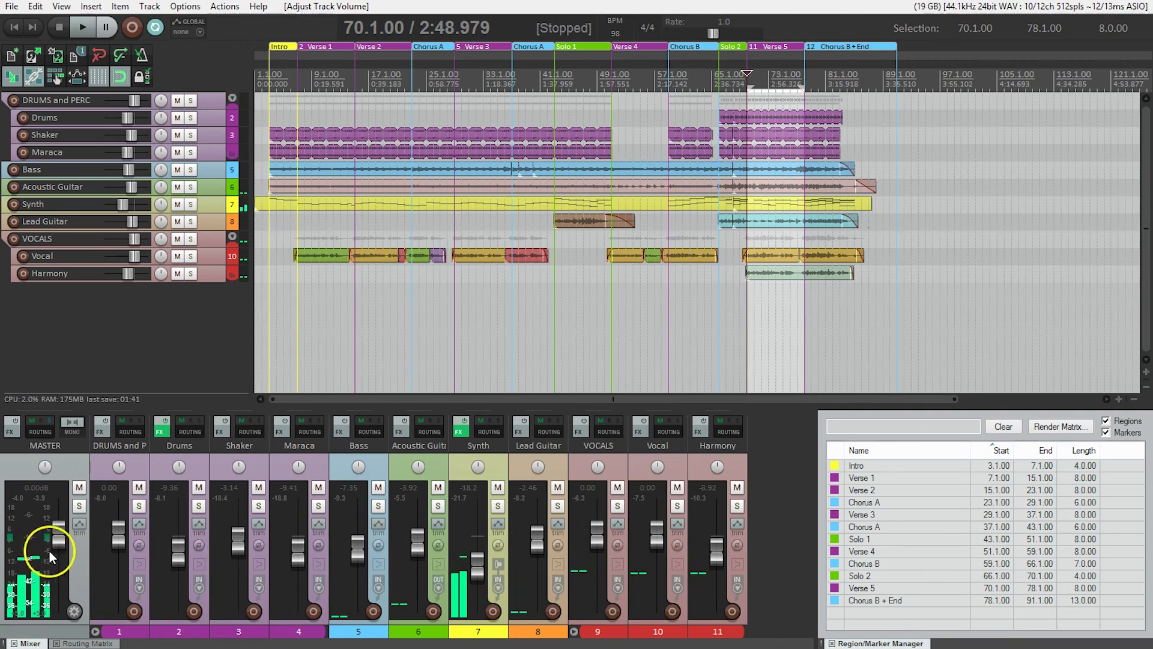